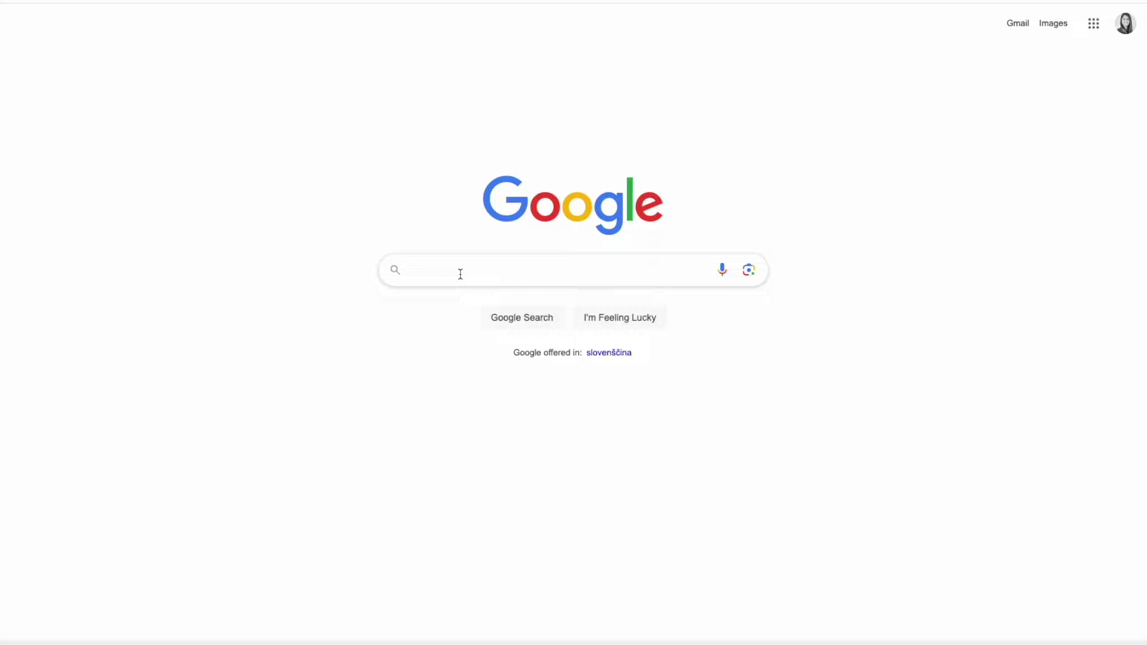
{"action": "type", "text": "hous"}
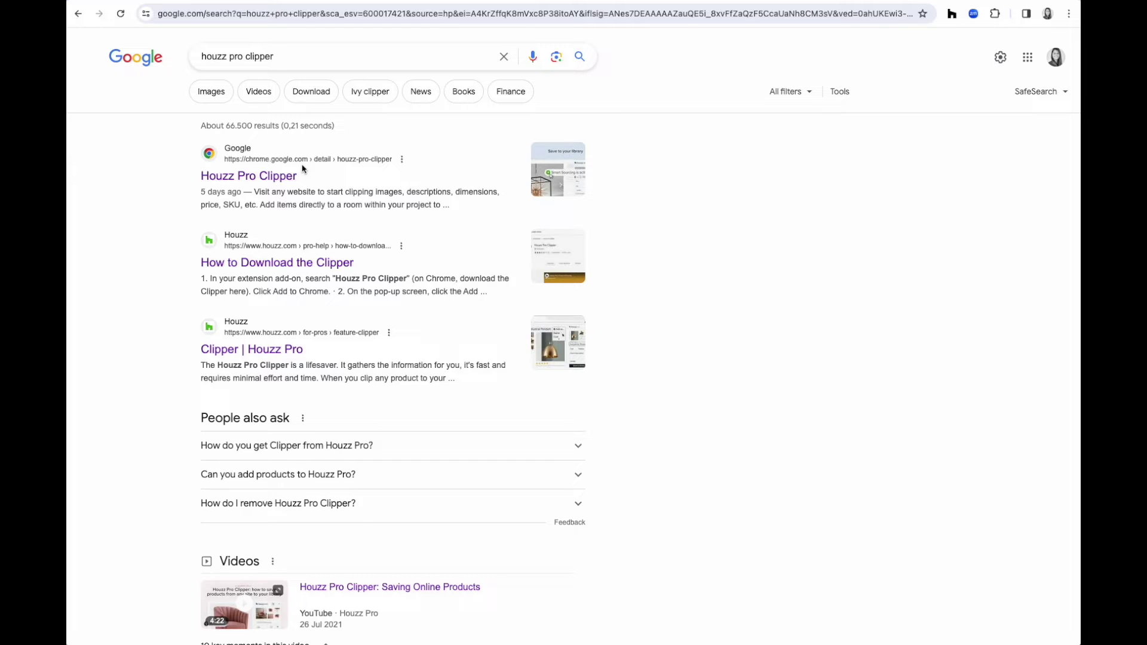
Check the Extensions menu to confirm Houzz Pro Clipper is installed, then dismiss it.
{"action": "left_click", "coordinate": [994, 14]}
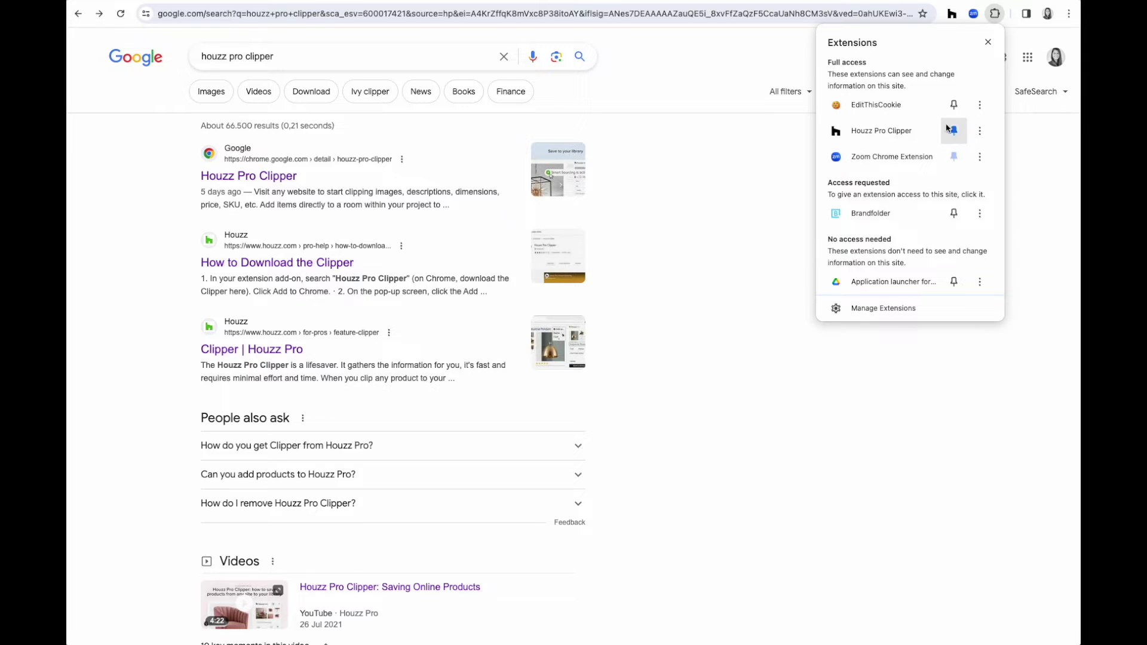
{"action": "left_click", "coordinate": [987, 42]}
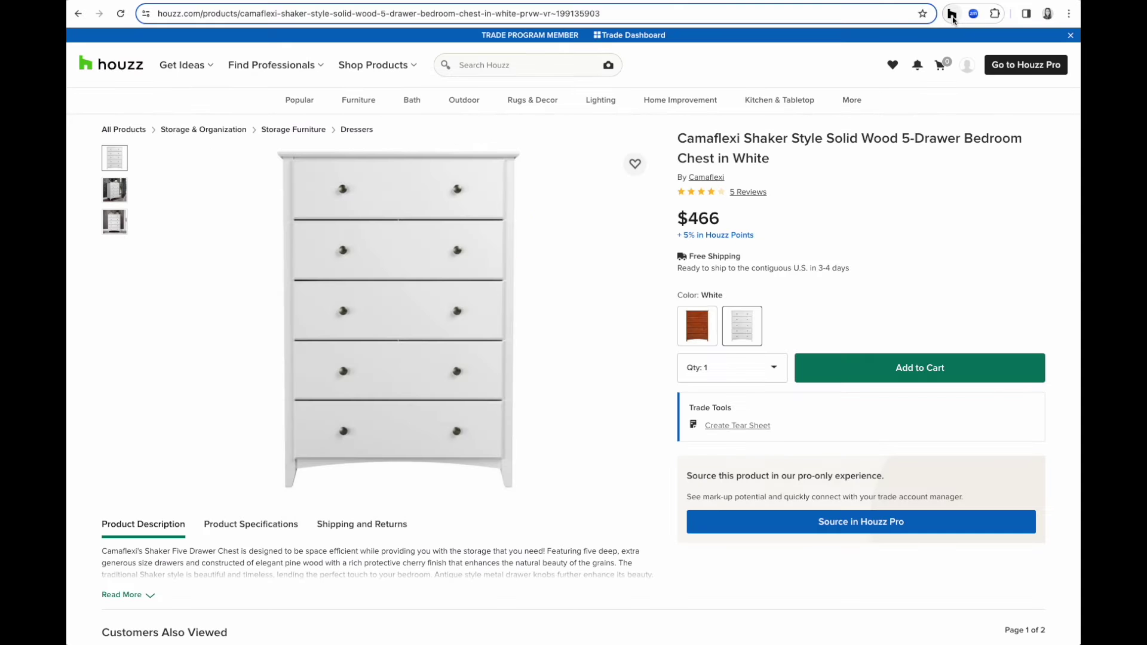
Launch the Clipper and accept Smart Sourcing autofill of the dresser's details.
{"action": "left_click", "coordinate": [953, 14]}
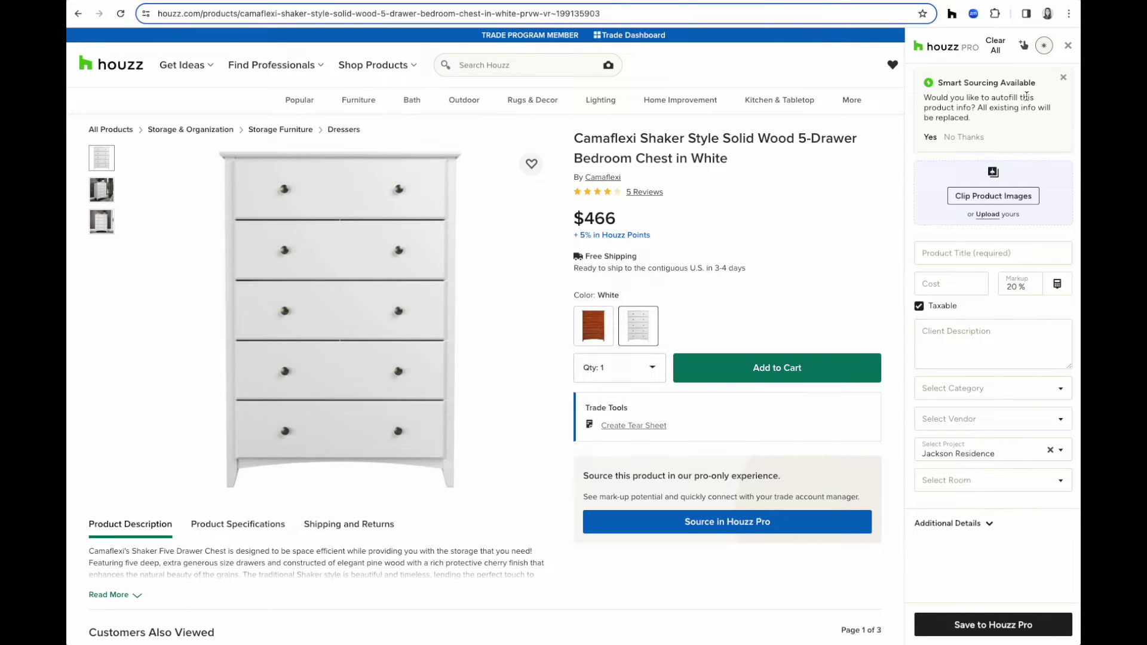
{"action": "left_click", "coordinate": [930, 137]}
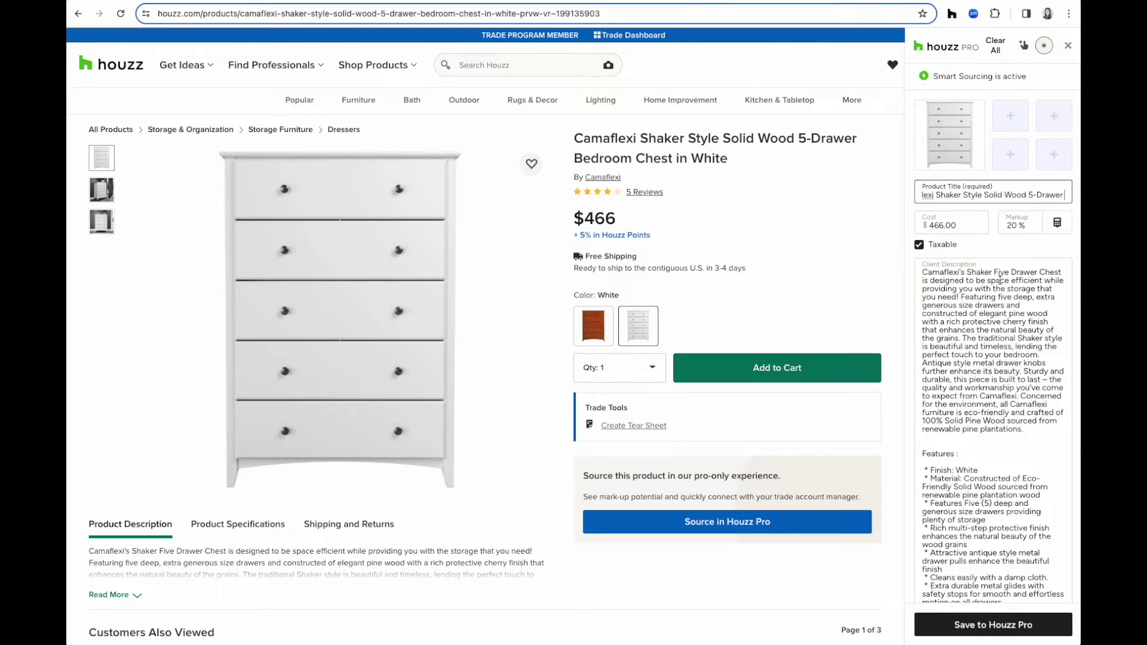
{"action": "scroll", "coordinate": [986, 304], "scroll_direction": "down", "scroll_amount": 2}
{"action": "scroll", "coordinate": [991, 330], "scroll_direction": "down", "scroll_amount": 2}
{"action": "scroll", "coordinate": [990, 332], "scroll_direction": "down", "scroll_amount": 1}
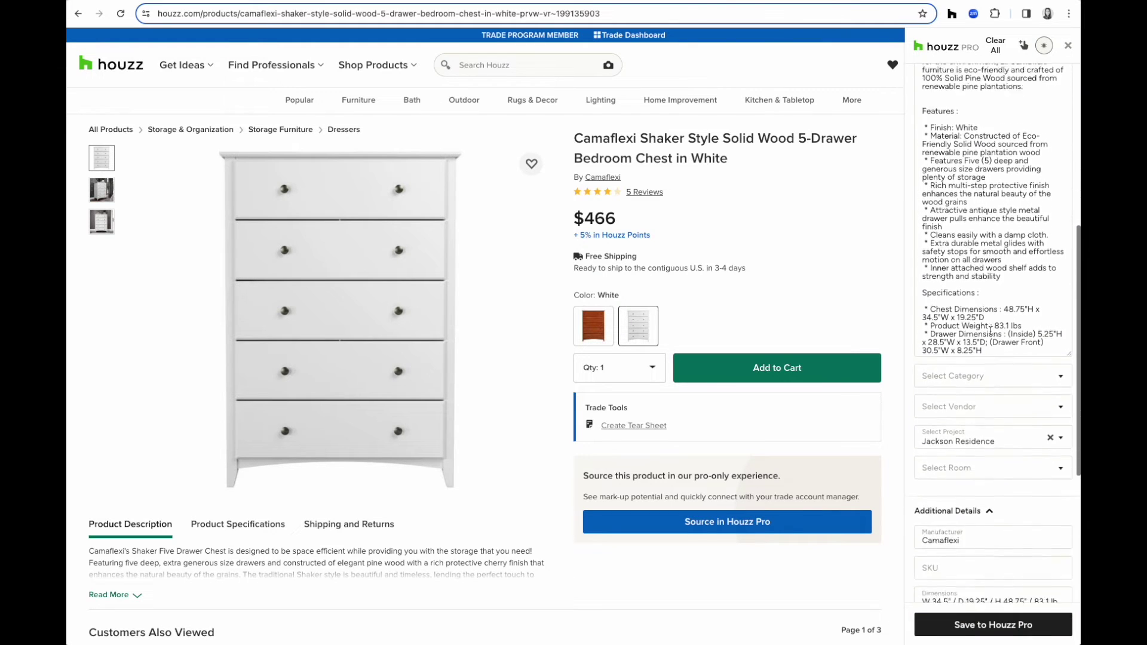
{"action": "scroll", "coordinate": [991, 331], "scroll_direction": "down", "scroll_amount": 2}
{"action": "scroll", "coordinate": [990, 332], "scroll_direction": "down", "scroll_amount": 2}
{"action": "scroll", "coordinate": [990, 334], "scroll_direction": "down", "scroll_amount": 1}
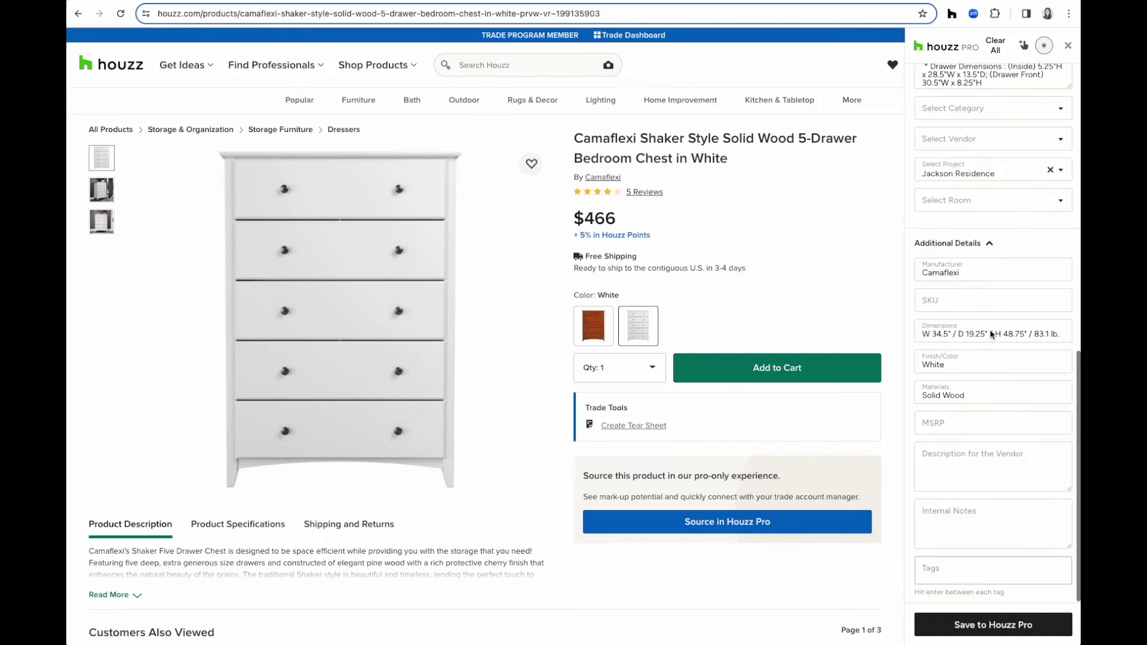
{"action": "scroll", "coordinate": [990, 332], "scroll_direction": "up", "scroll_amount": 3}
{"action": "scroll", "coordinate": [991, 332], "scroll_direction": "up", "scroll_amount": 4}
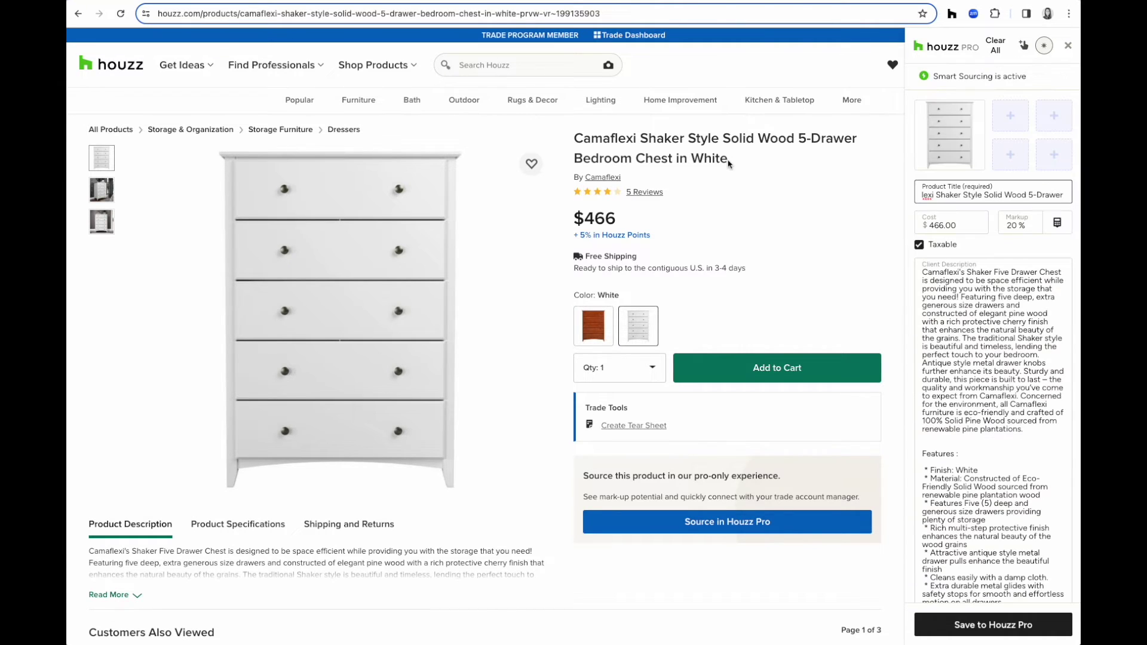
{"action": "left_click_drag", "start_coordinate": [729, 162], "coordinate": [585, 141]}
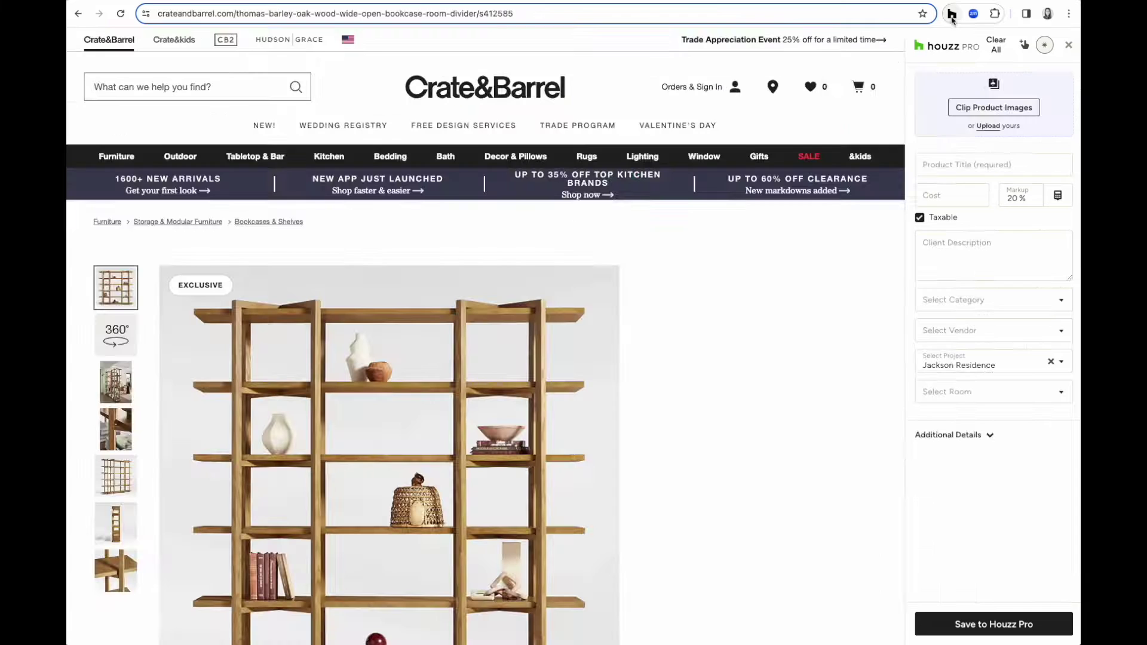
Clip two bookcase thumbnails from the page's found images into the product.
{"action": "left_click", "coordinate": [994, 108]}
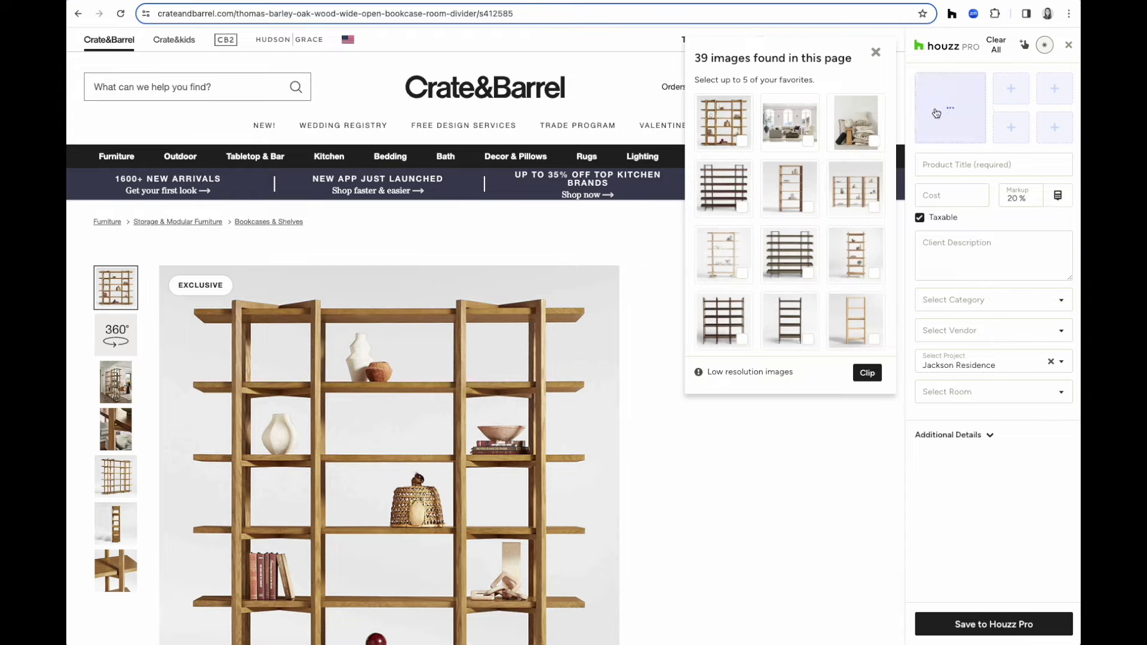
{"action": "left_click", "coordinate": [744, 144]}
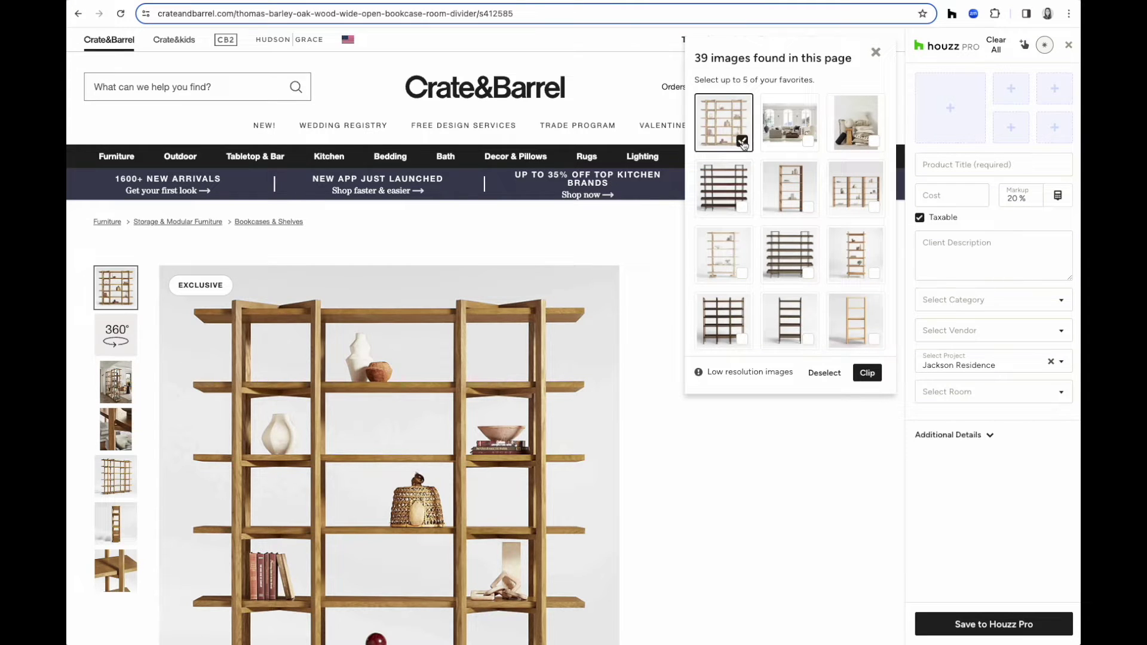
{"action": "left_click", "coordinate": [808, 207]}
{"action": "scroll", "coordinate": [808, 207], "scroll_direction": "down", "scroll_amount": 2}
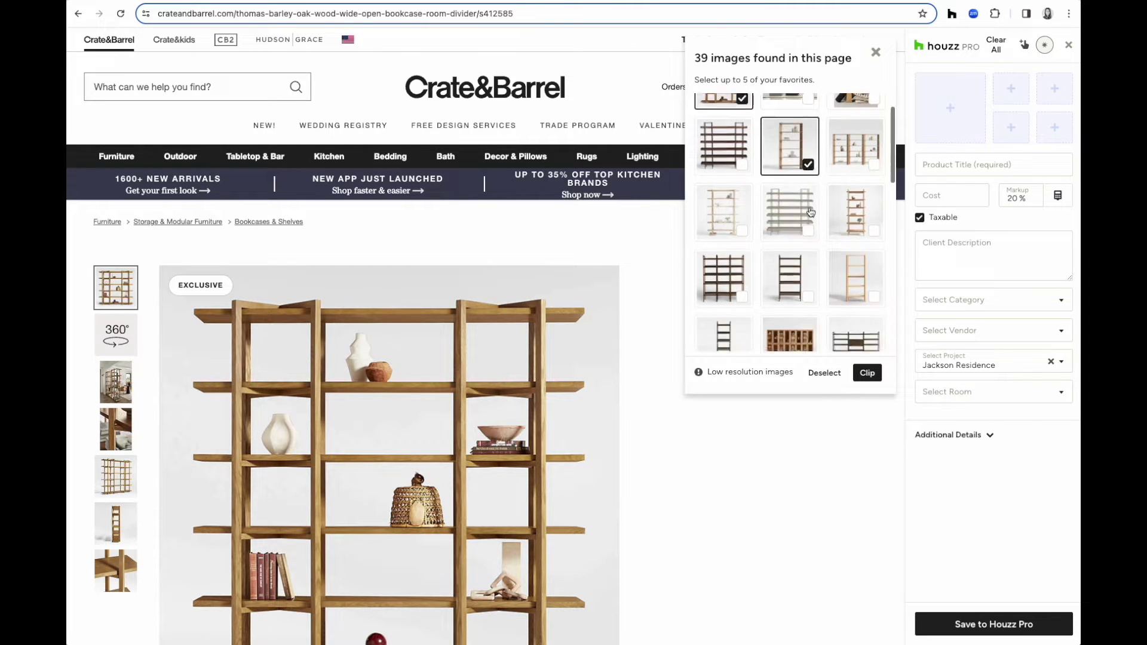
{"action": "scroll", "coordinate": [808, 209], "scroll_direction": "down", "scroll_amount": 1}
{"action": "scroll", "coordinate": [809, 211], "scroll_direction": "down", "scroll_amount": 1}
{"action": "scroll", "coordinate": [810, 213], "scroll_direction": "down", "scroll_amount": 2}
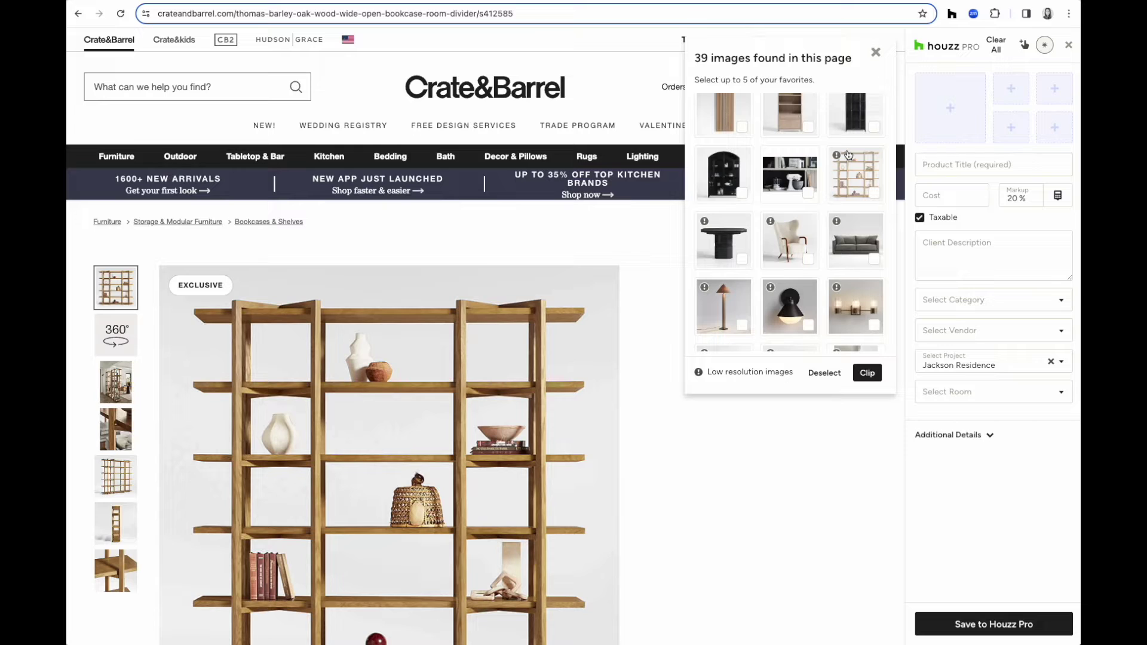
{"action": "left_click", "coordinate": [868, 374]}
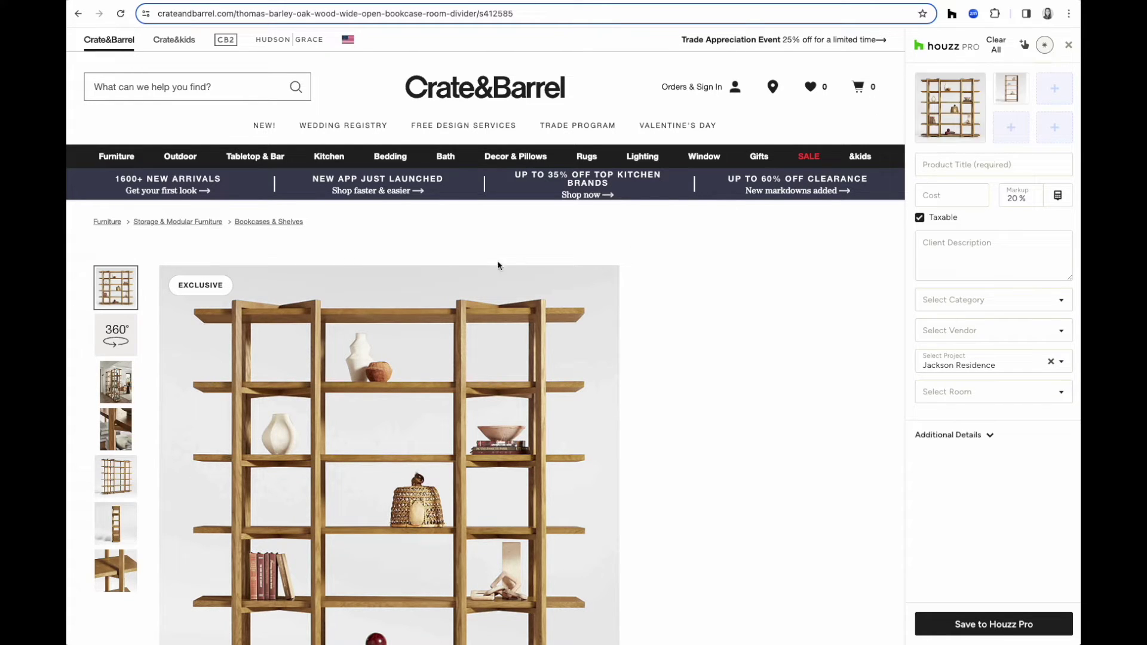
Add the room-scene photo of the bookcase as a third product image.
{"action": "left_click", "coordinate": [127, 388]}
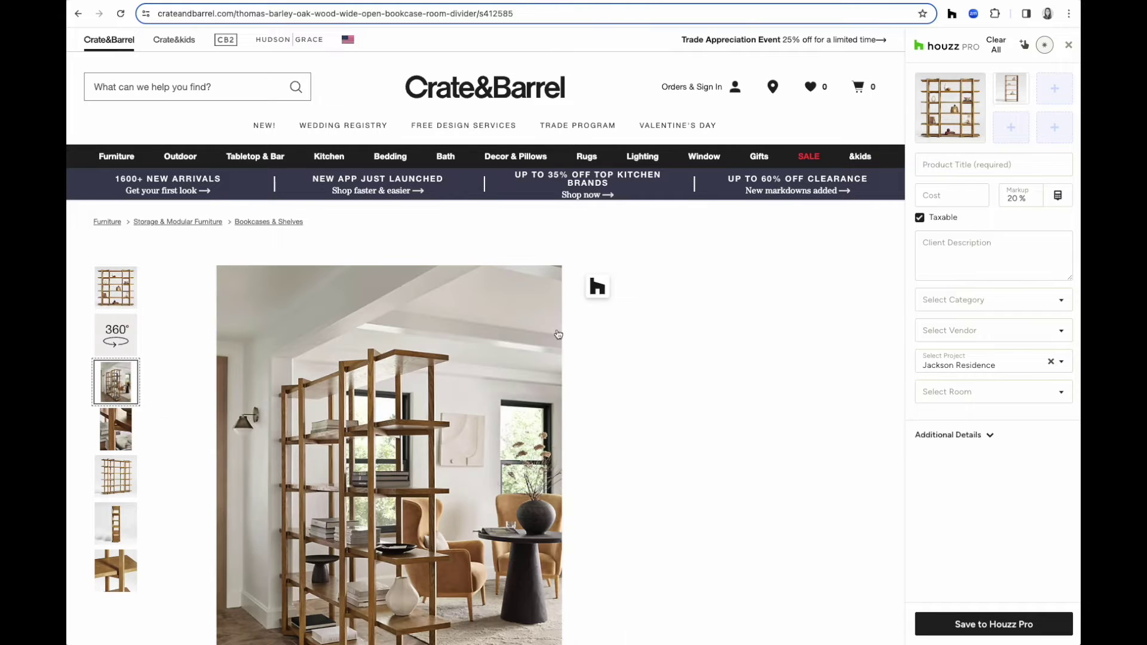
{"action": "left_click", "coordinate": [597, 289]}
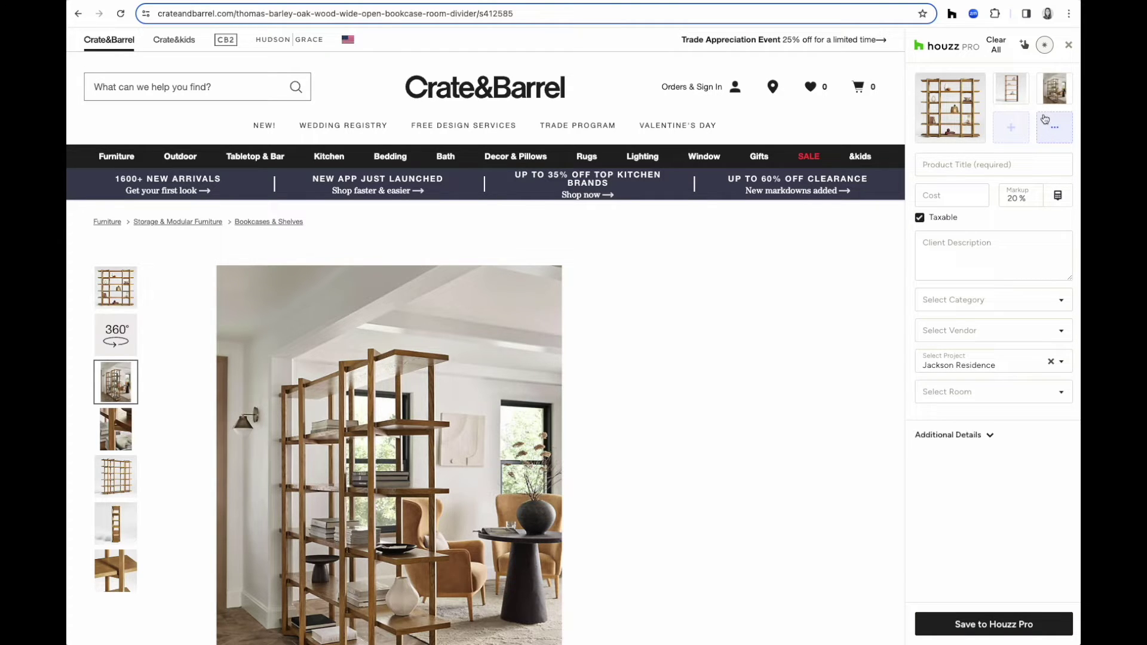
{"action": "scroll", "coordinate": [751, 153], "scroll_direction": "down", "scroll_amount": 3}
{"action": "left_click_drag", "start_coordinate": [751, 149], "coordinate": [618, 135]}
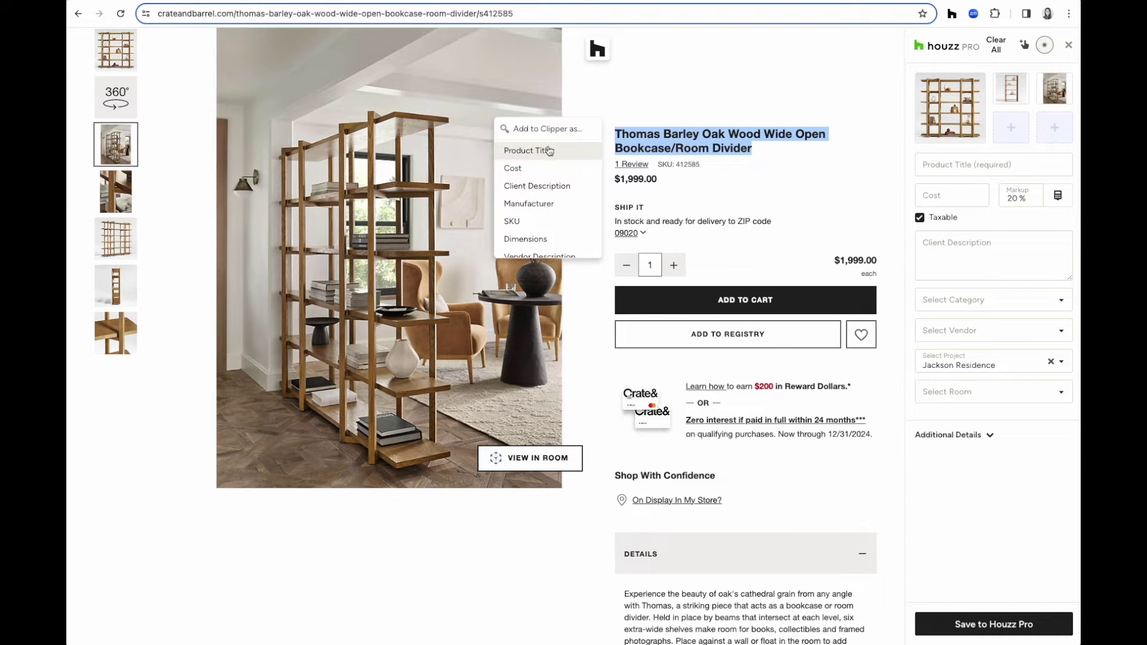
Use the selected title as product title and clip the Details text as client description.
{"action": "left_click", "coordinate": [543, 153]}
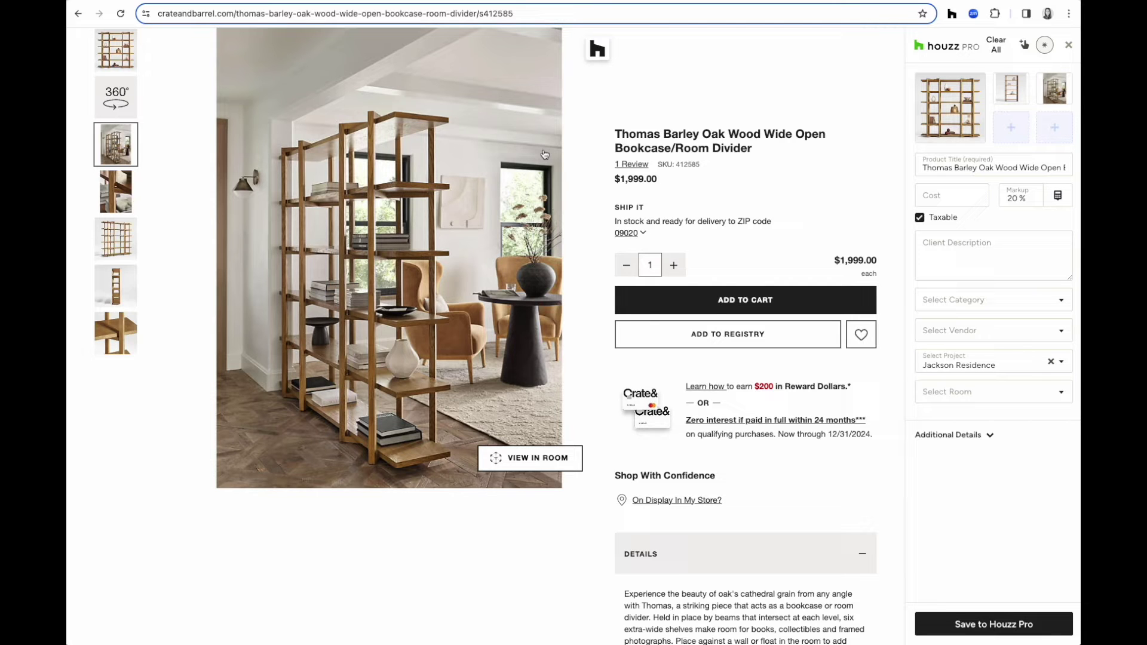
{"action": "left_click", "coordinate": [1024, 45]}
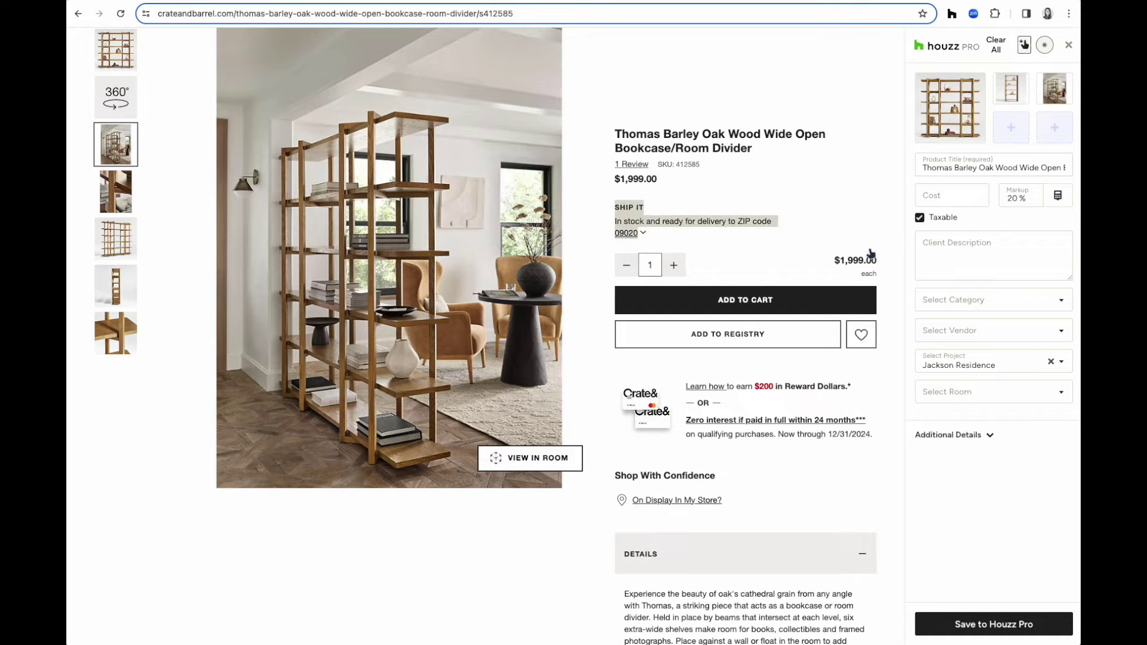
{"action": "scroll", "coordinate": [884, 309], "scroll_direction": "down", "scroll_amount": 2}
{"action": "scroll", "coordinate": [884, 309], "scroll_direction": "down", "scroll_amount": 1}
{"action": "scroll", "coordinate": [882, 310], "scroll_direction": "down", "scroll_amount": 1}
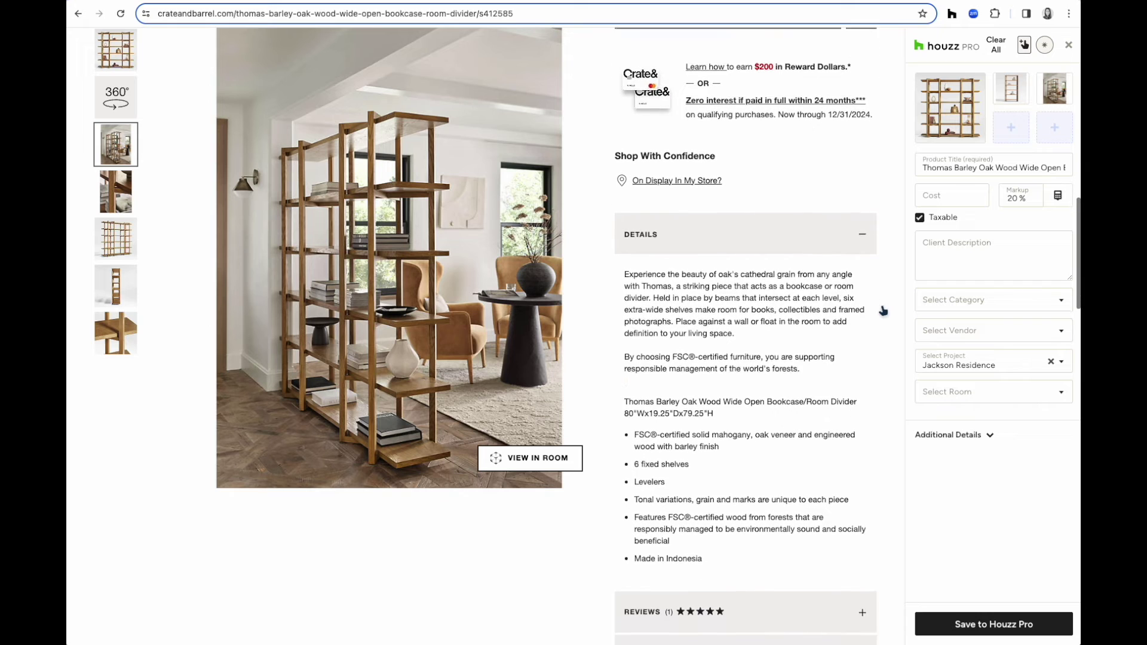
{"action": "left_click", "coordinate": [681, 300]}
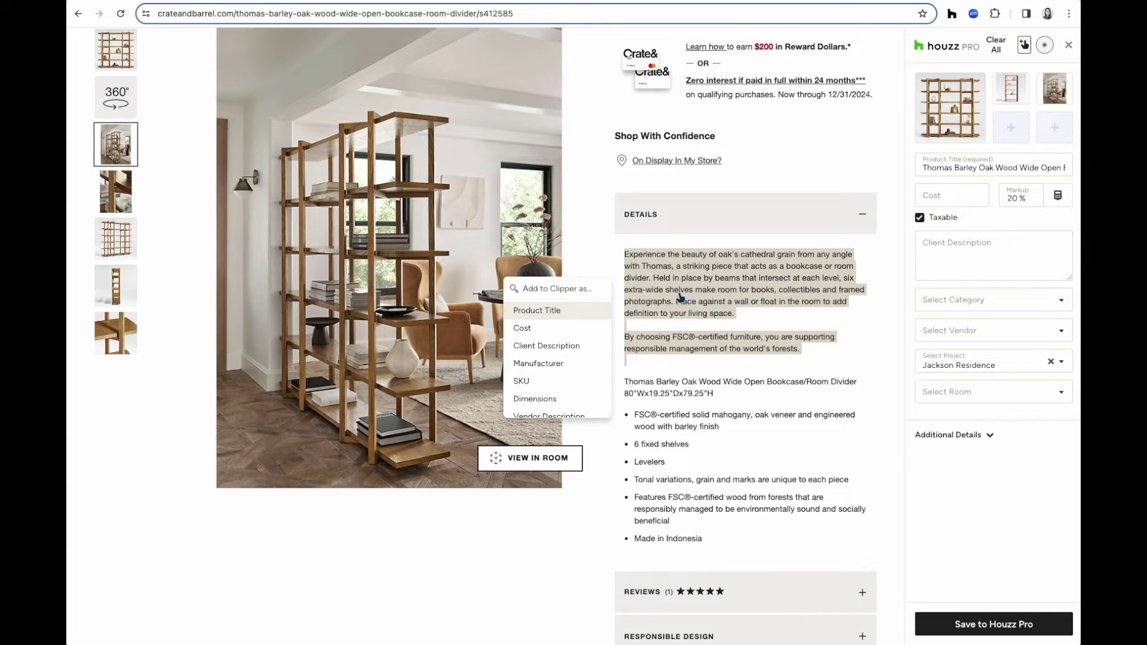
{"action": "left_click", "coordinate": [547, 346]}
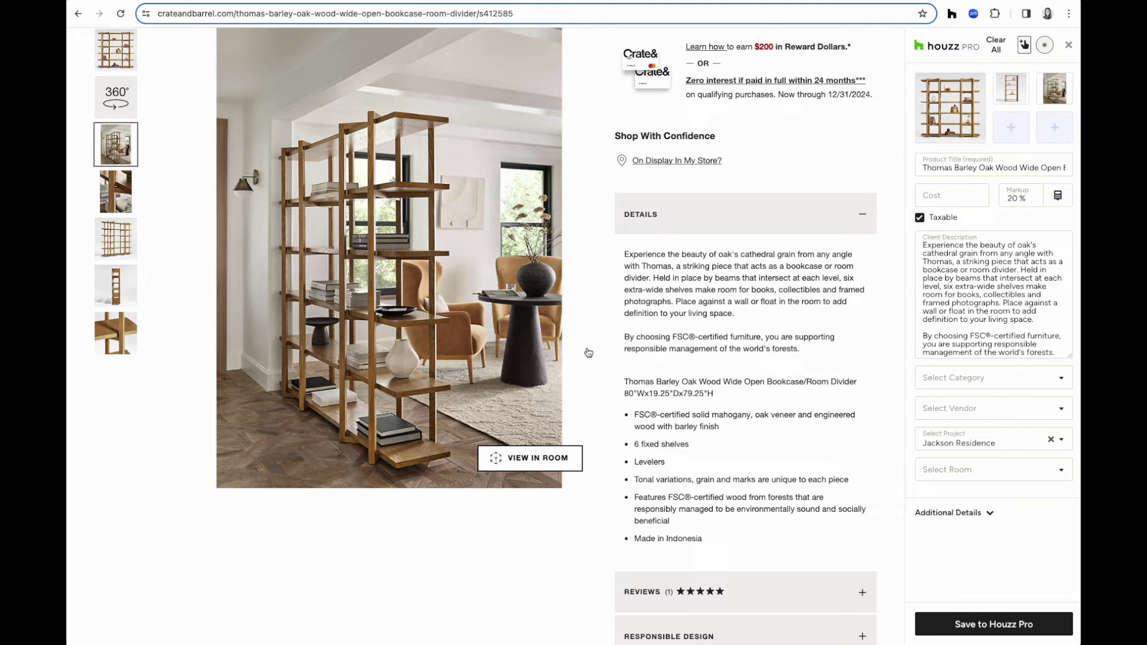
{"action": "scroll", "coordinate": [587, 352], "scroll_direction": "up", "scroll_amount": 4}
Clip the $1,999.00 price as the item cost and bring up the cost calculator.
{"action": "double_click", "coordinate": [636, 199]}
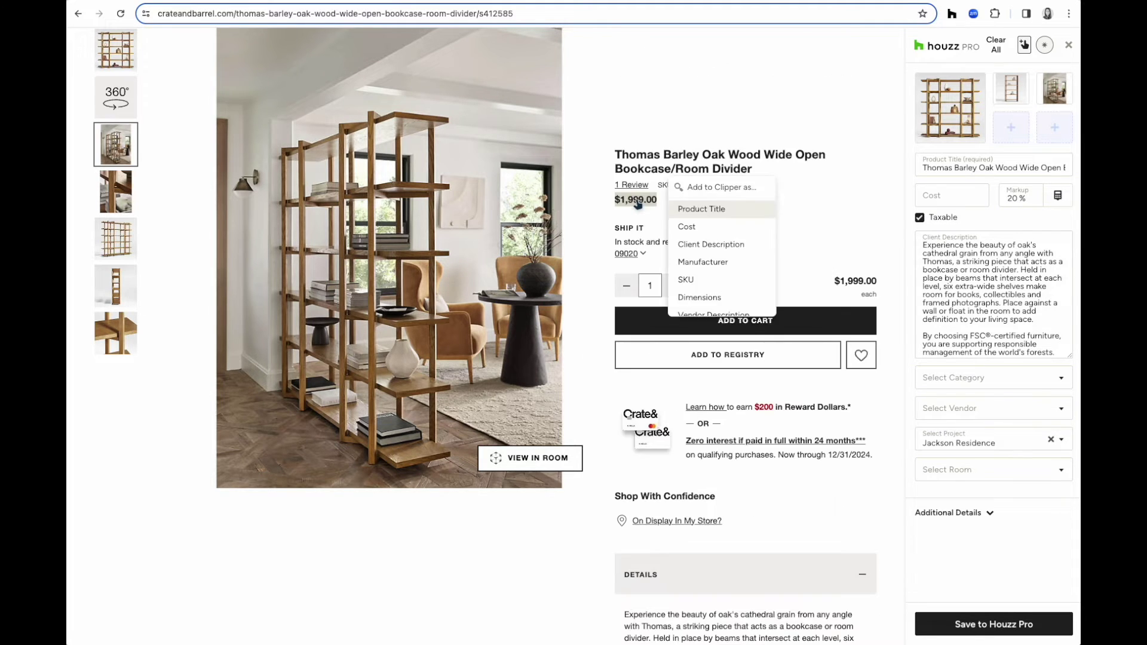
{"action": "left_click", "coordinate": [702, 228]}
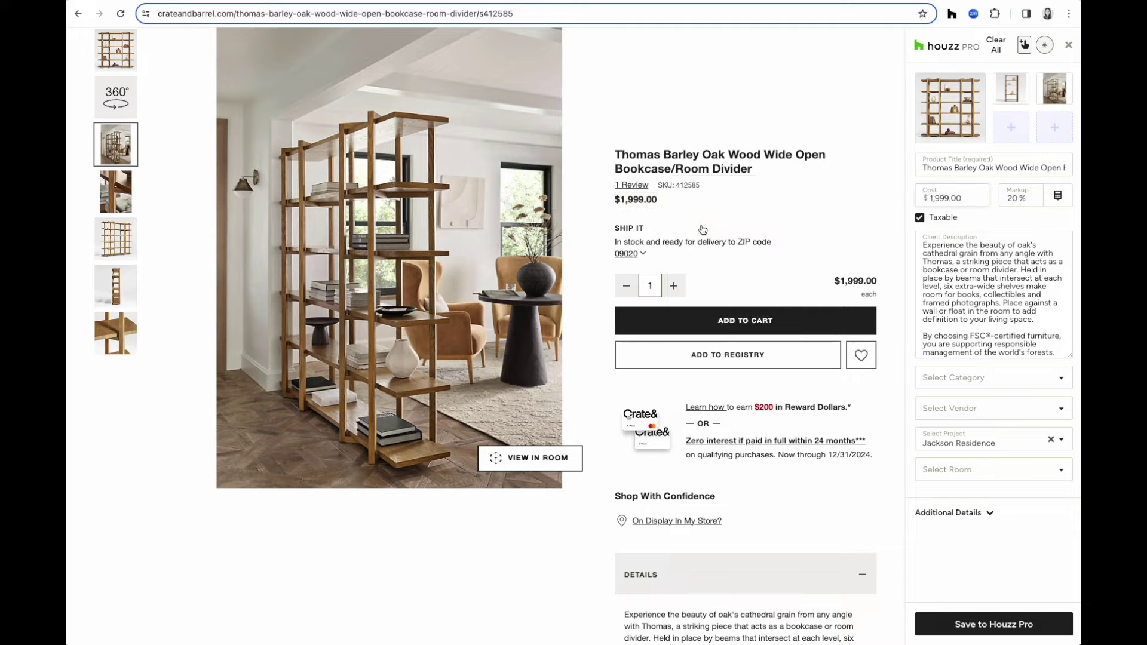
{"action": "left_click", "coordinate": [1058, 198]}
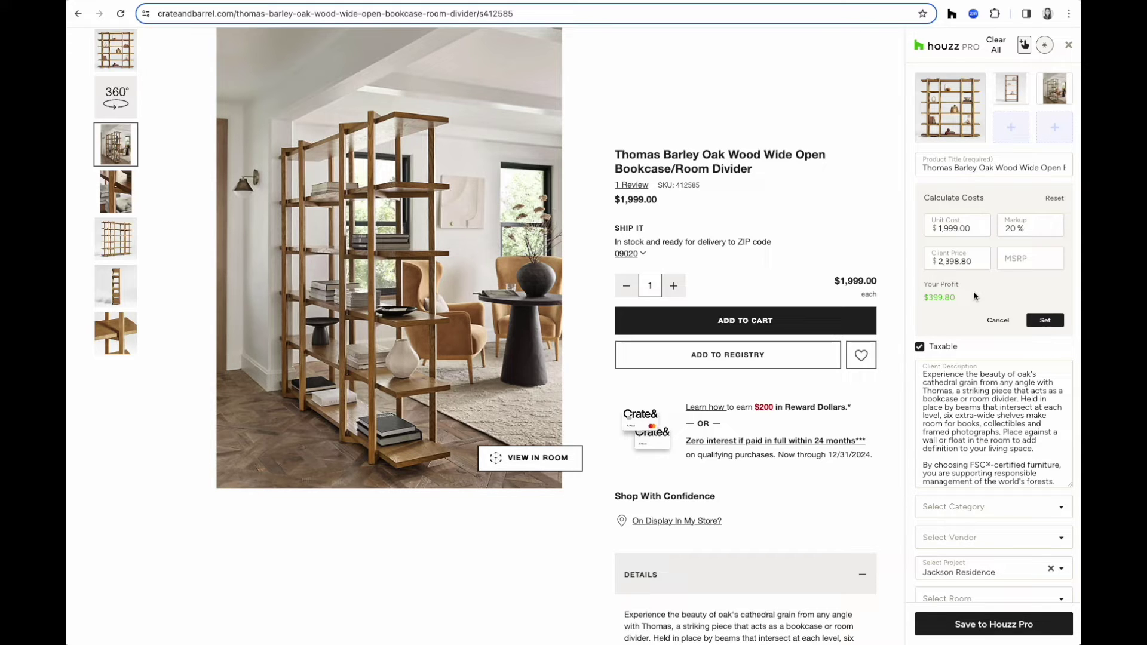
Cancel the calculator keeping $1,999.00 cost at 20% markup, and leave the item taxable.
{"action": "left_click", "coordinate": [1046, 319]}
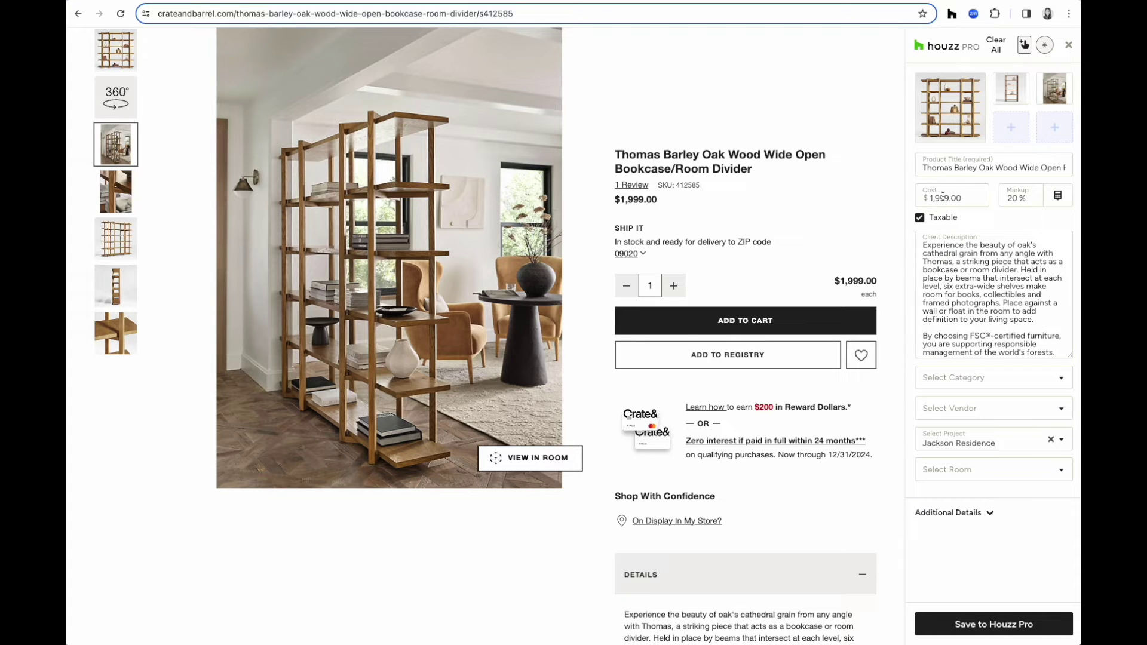
{"action": "left_click", "coordinate": [920, 218]}
{"action": "left_click", "coordinate": [920, 217]}
Assign Jones Residence, Master Bedroom, add directly to board, and save to Houzz Pro.
{"action": "left_click", "coordinate": [1062, 441]}
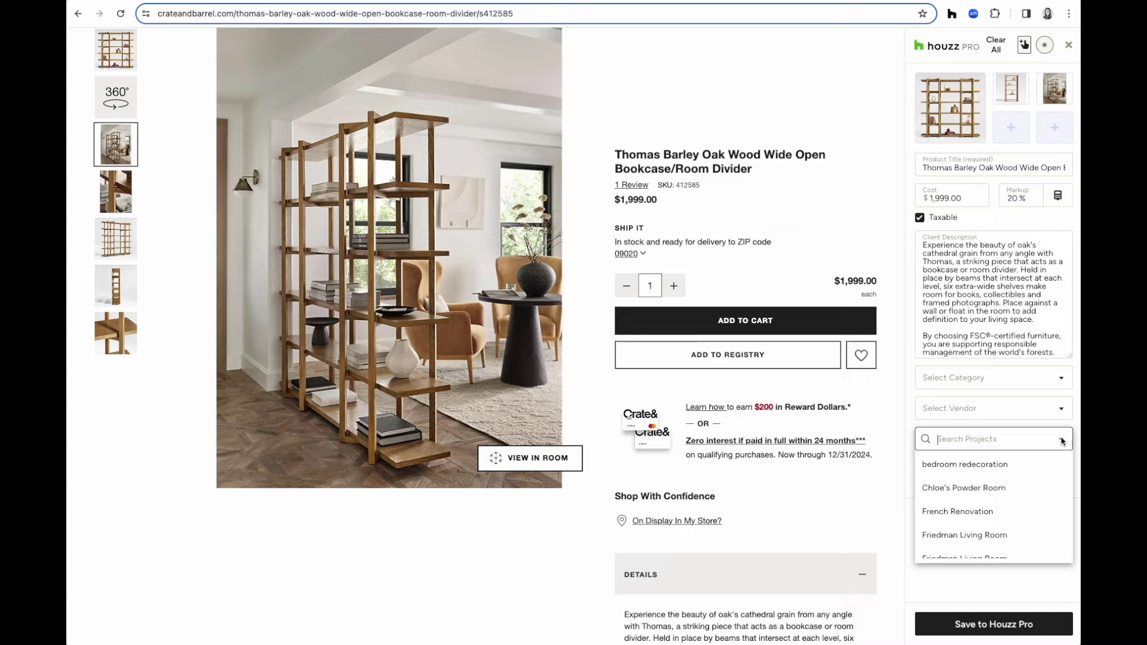
{"action": "type", "text": "jo"}
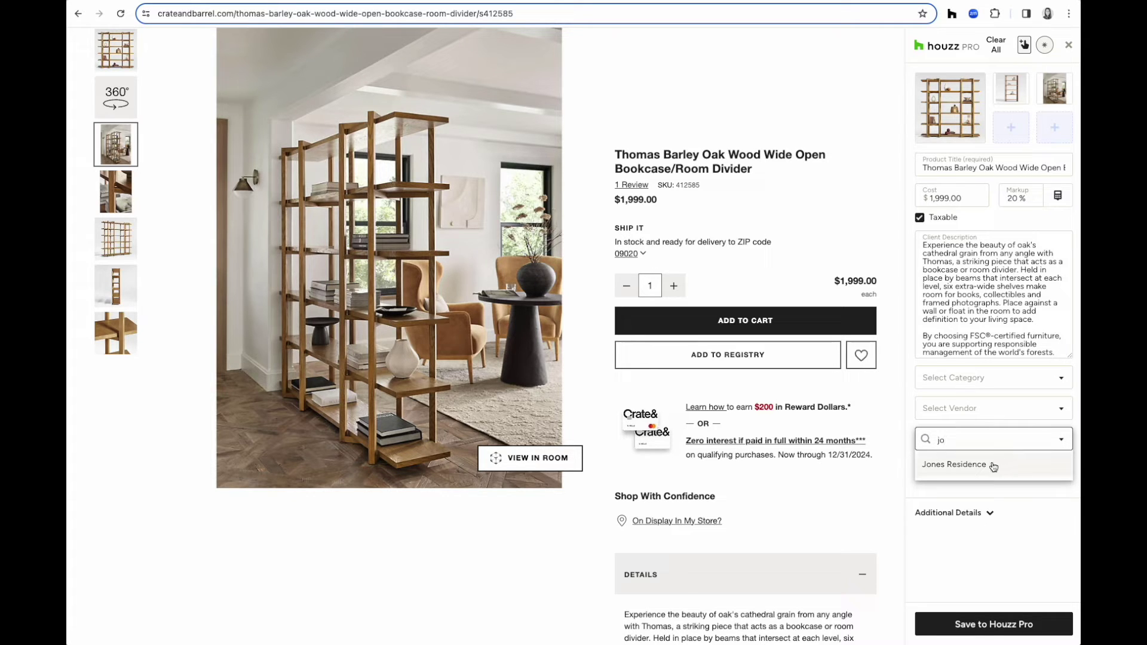
{"action": "left_click", "coordinate": [992, 463]}
{"action": "left_click", "coordinate": [1058, 470]}
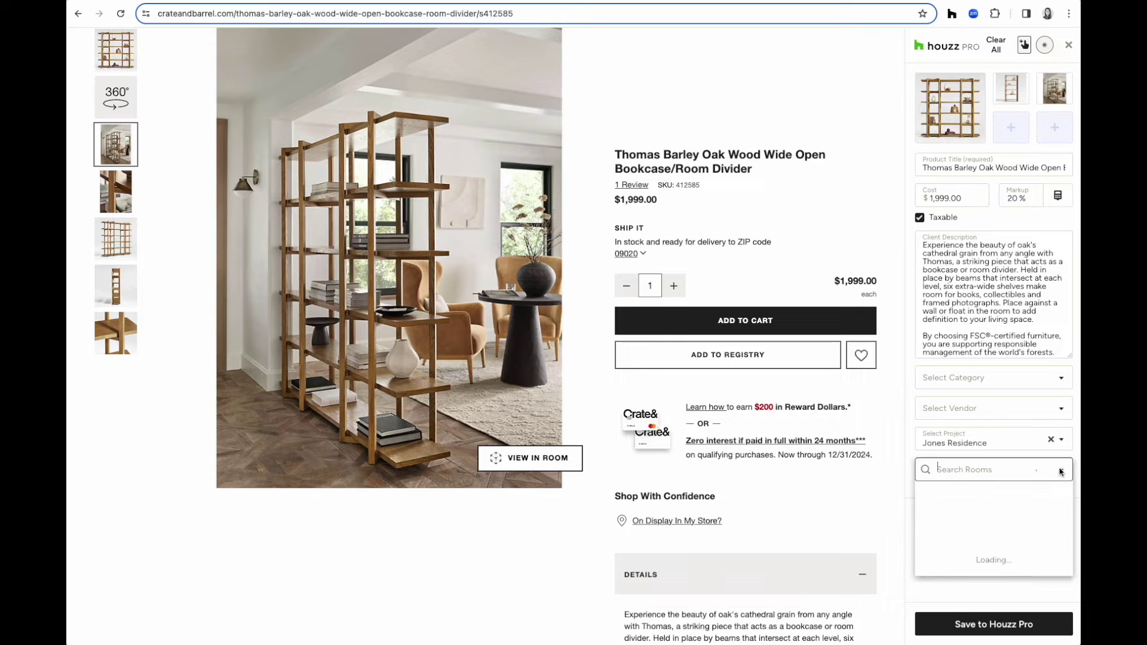
{"action": "left_click", "coordinate": [998, 519]}
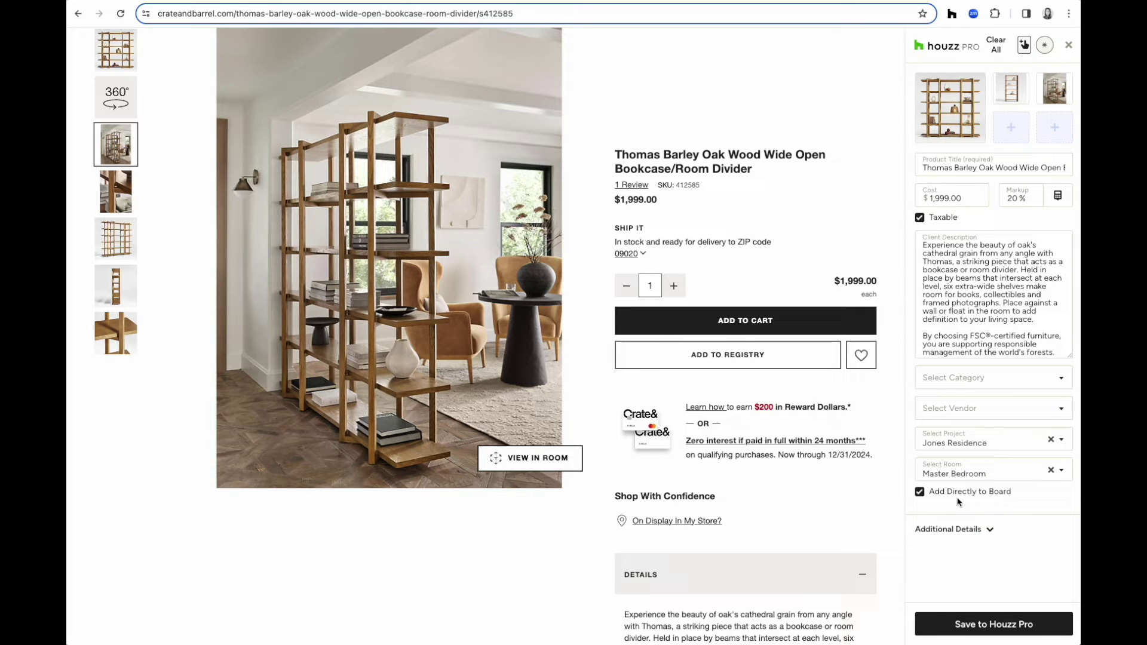
{"action": "left_click", "coordinate": [919, 493]}
{"action": "left_click", "coordinate": [995, 628]}
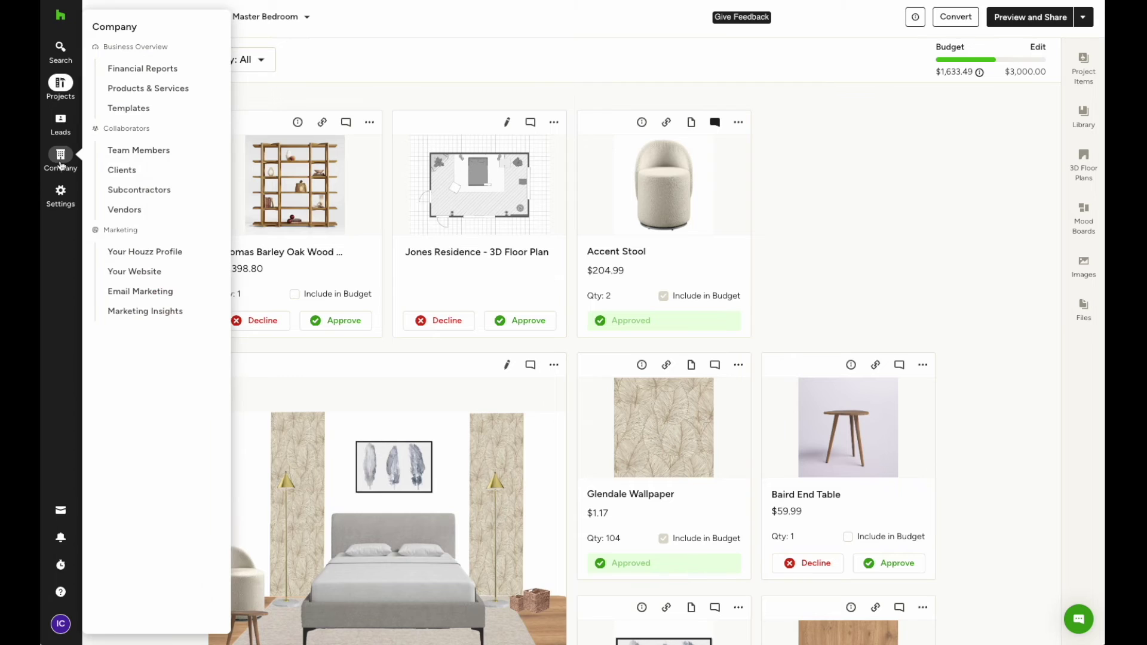
{"action": "mouse_move", "coordinate": [60, 160]}
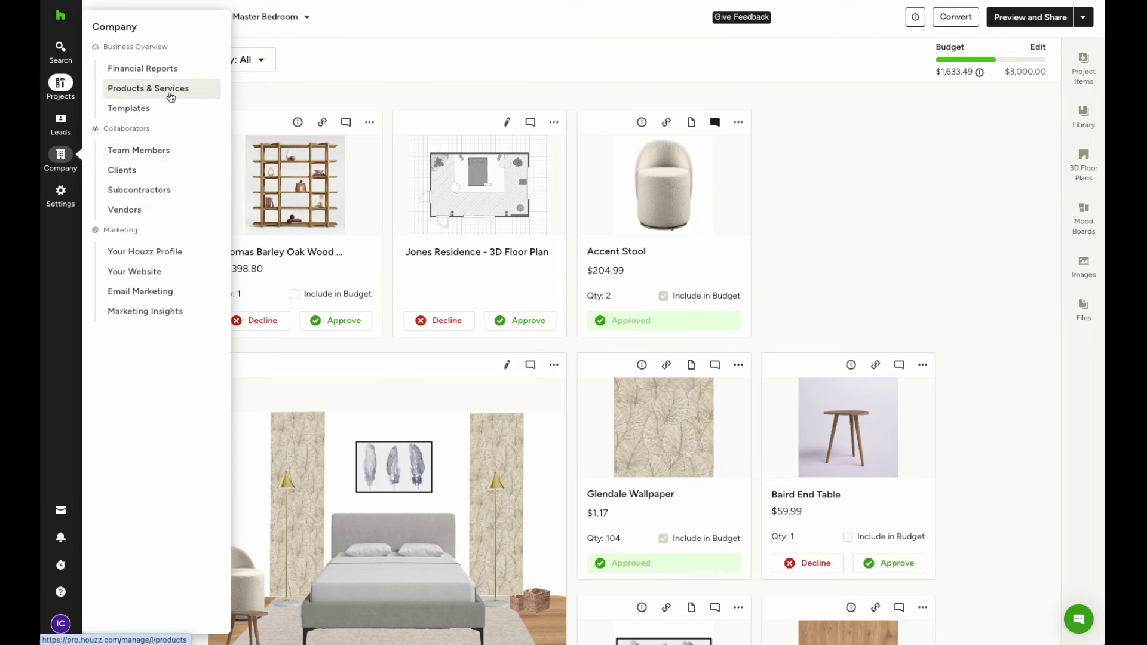
Go to the company's products and services library listing the bookcase.
{"action": "left_click", "coordinate": [203, 96]}
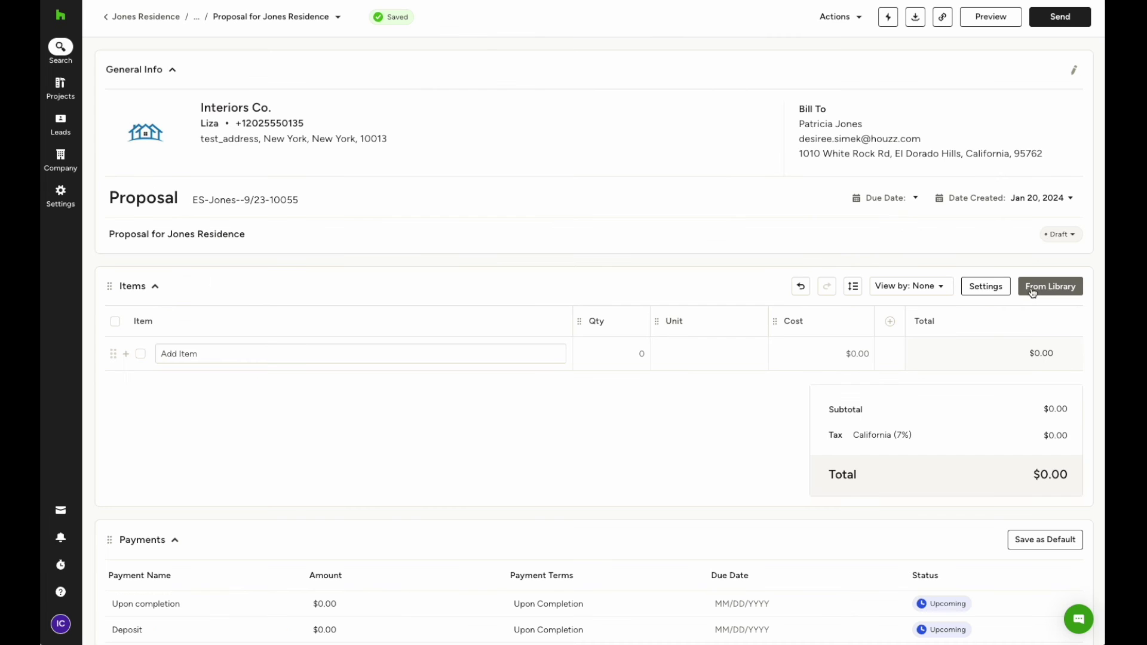
Add the Thomas Barley bookcase from the library as a proposal line item.
{"action": "left_click", "coordinate": [1053, 293]}
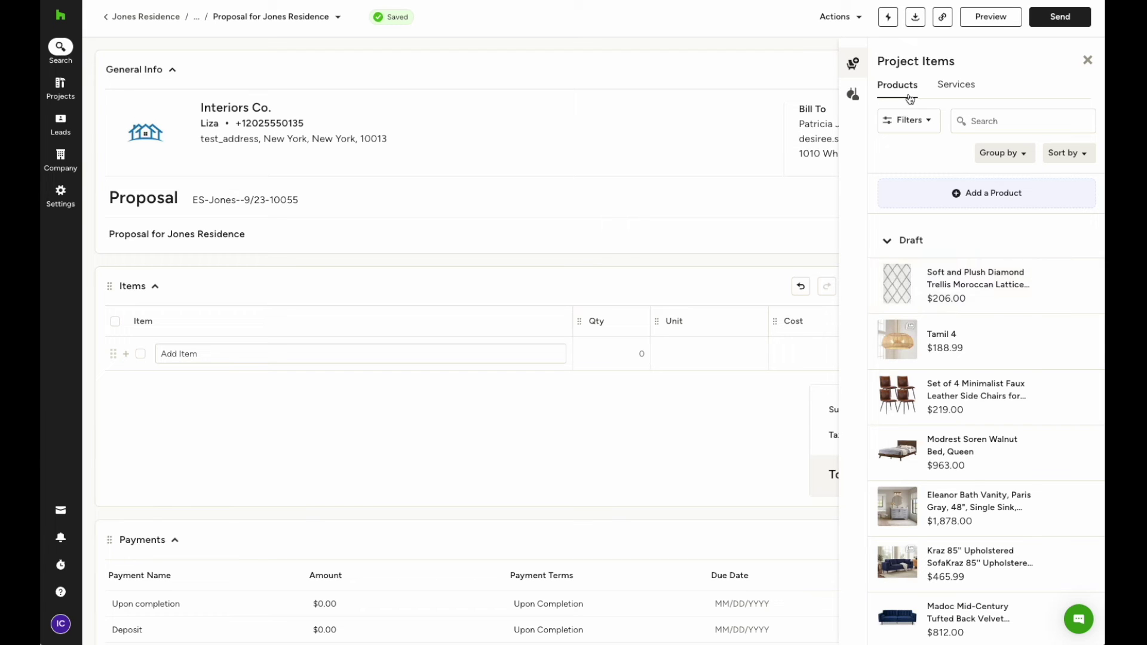
{"action": "left_click", "coordinate": [1002, 118]}
{"action": "type", "text": "thomas"}
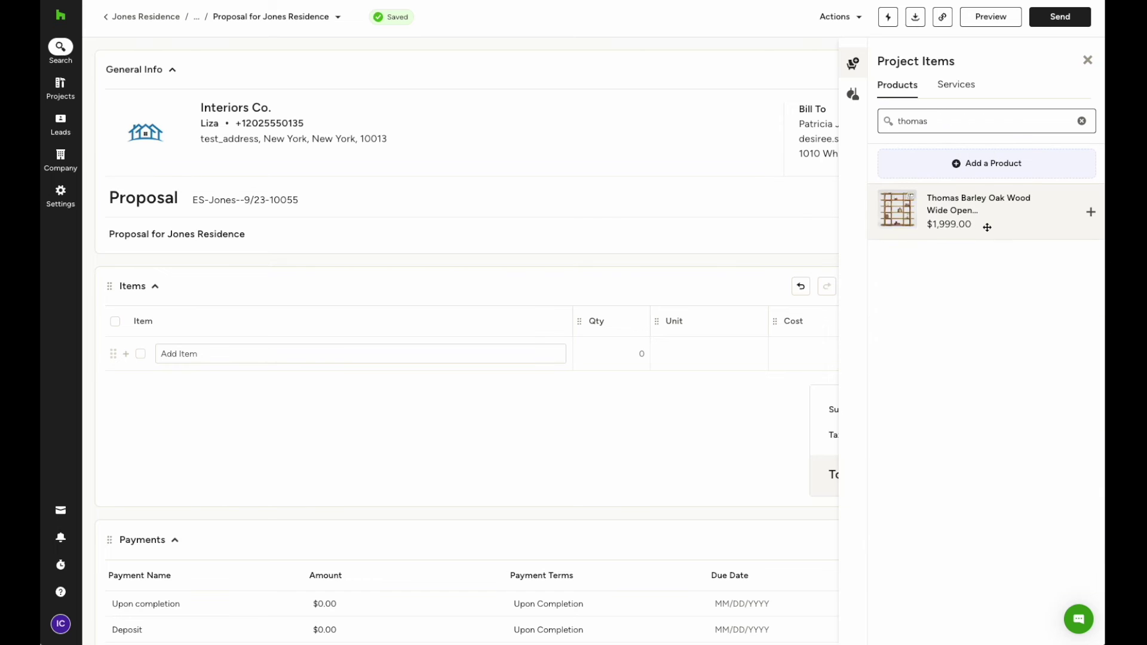
{"action": "left_click", "coordinate": [986, 226]}
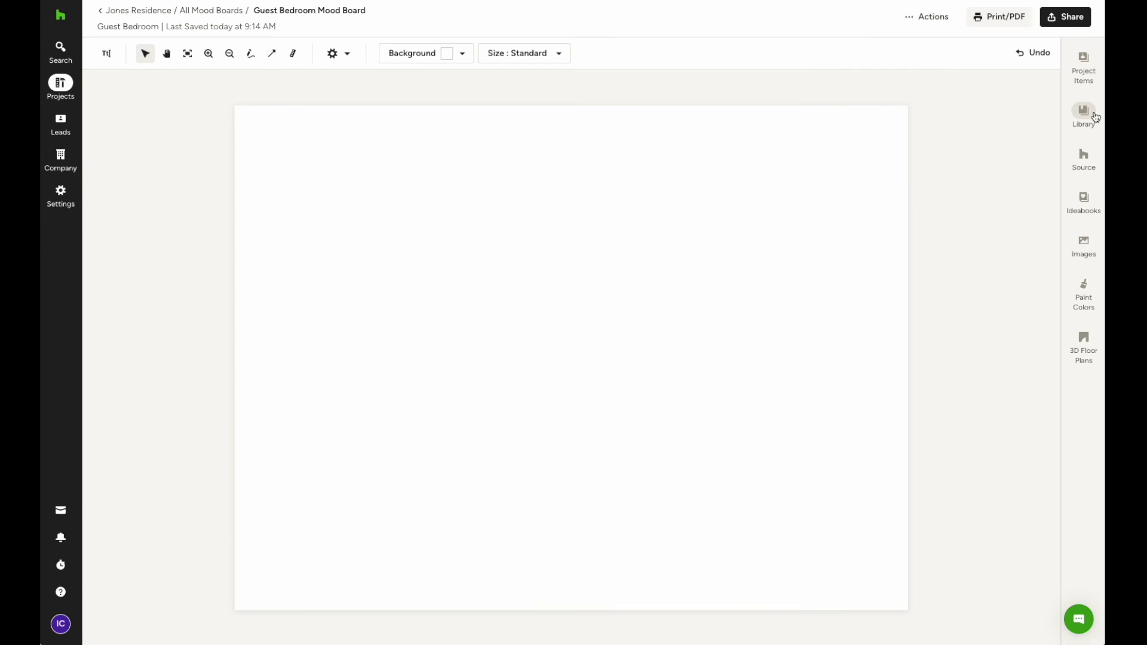
{"action": "left_click", "coordinate": [1084, 113]}
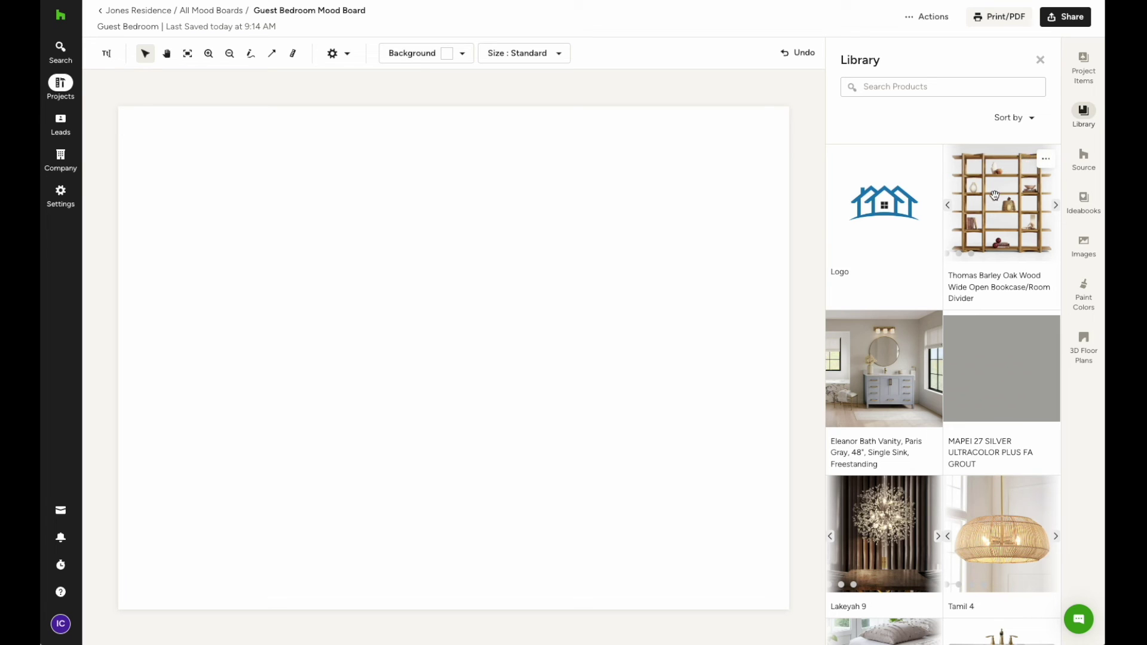
Drag the Thomas Barley bookcase from the Library panel onto the mood board canvas.
{"action": "mouse_move", "coordinate": [1001, 205]}
{"action": "left_click_drag", "start_coordinate": [1026, 204], "coordinate": [609, 247]}
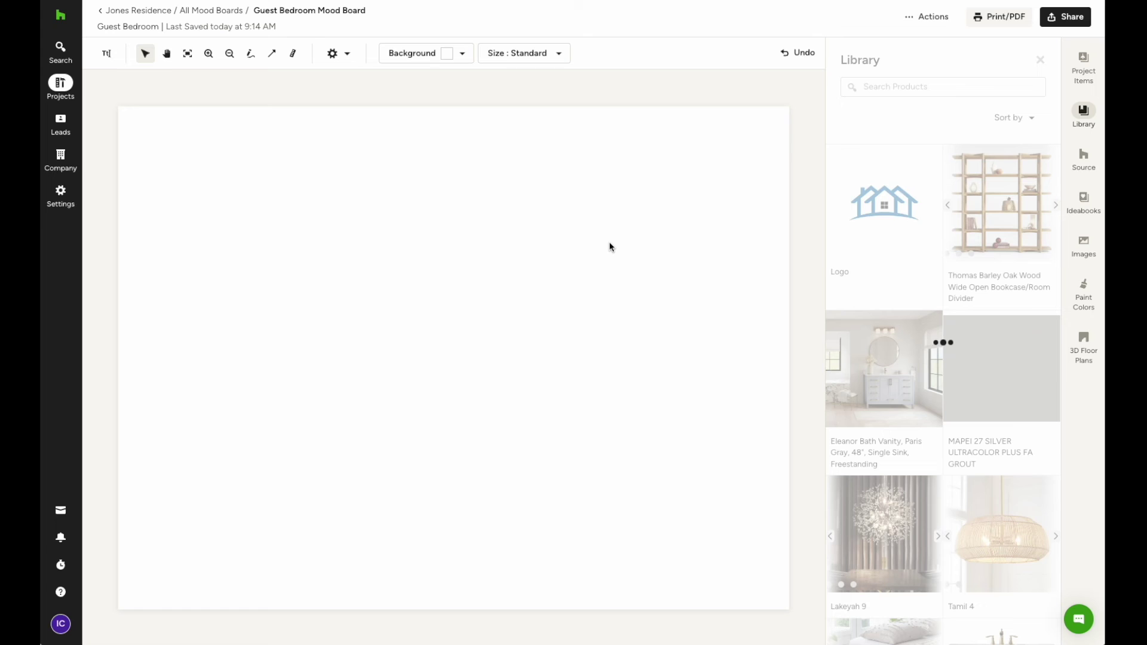